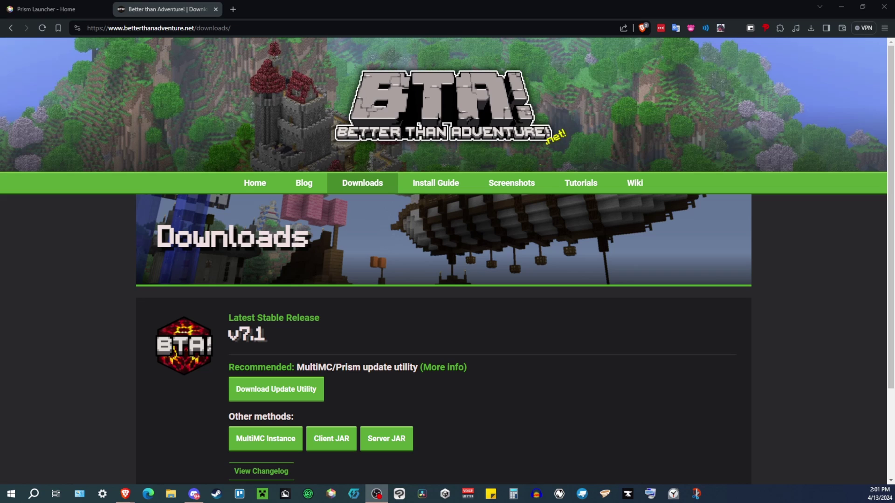
Highlight the 'MultiMC/Prism update utility' text shown as Recommended for v7.1
scroll(303, 302, down, 2)
drag(297, 301, 409, 298)
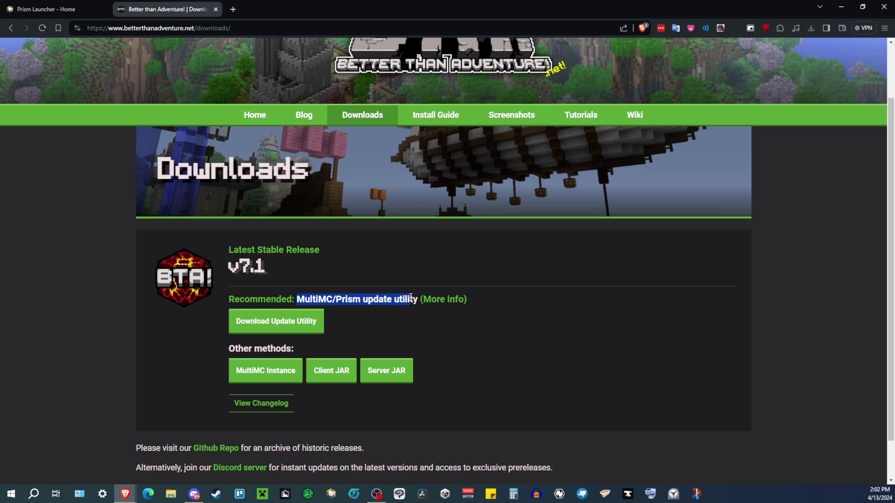
click(47, 9)
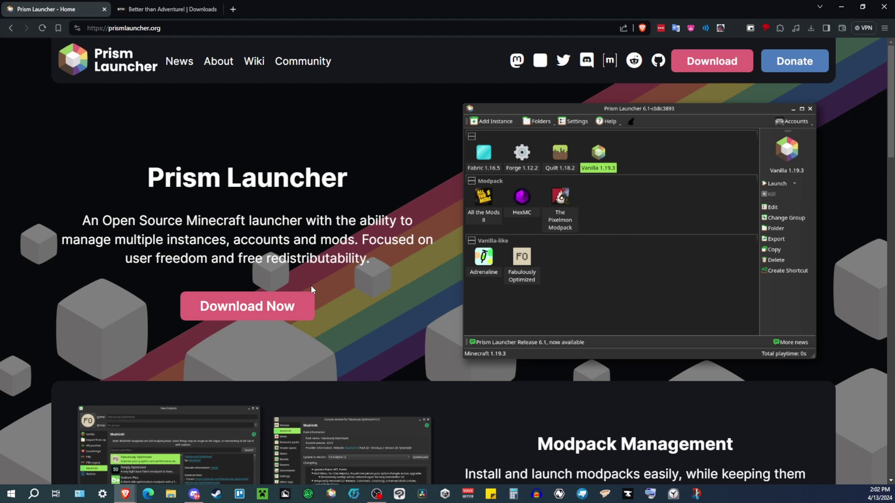
key(ctrl+Tab)
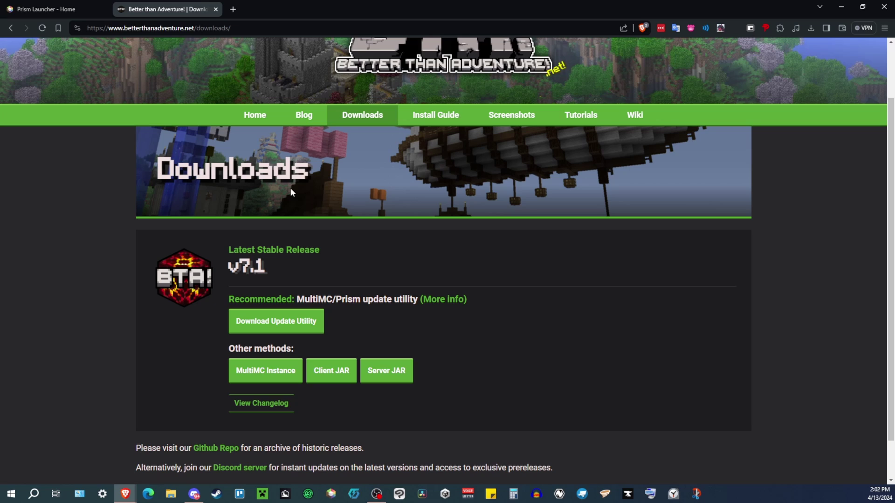
Download the recommended update utility, then the v7.1 MultiMC Instance as 7.1.zip
click(276, 322)
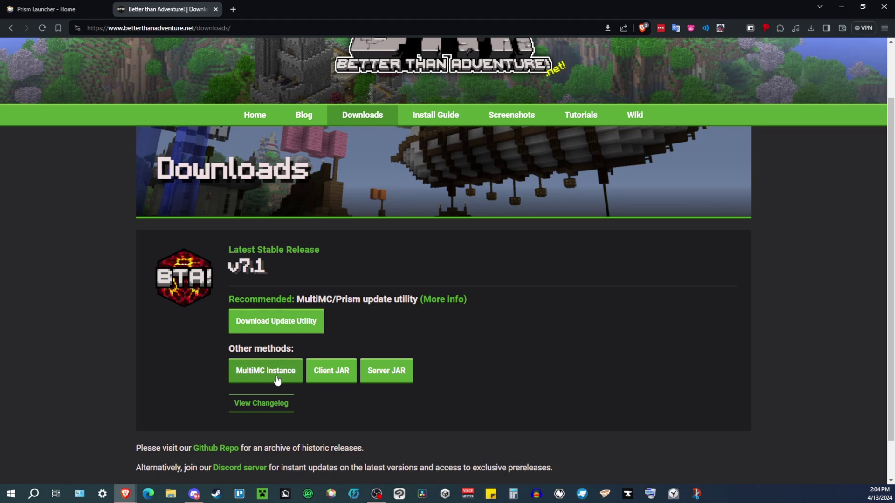
click(268, 377)
drag(312, 11, 348, 45)
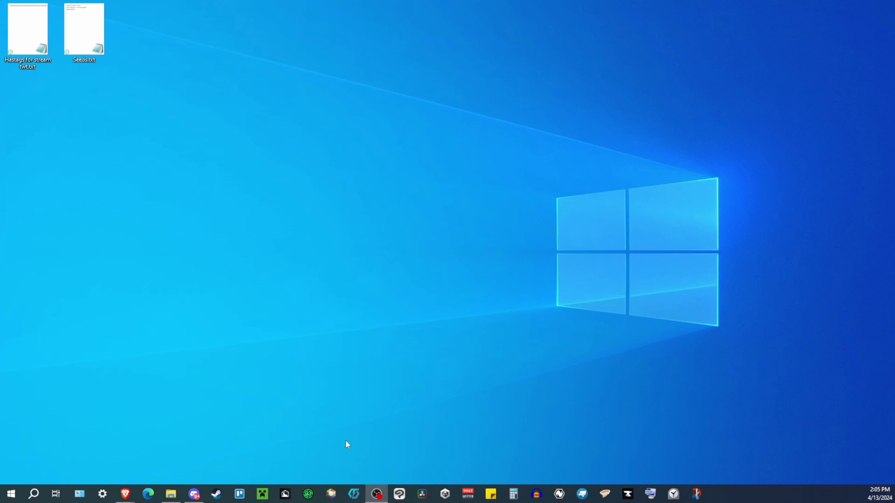
Launch Prism Launcher, browse the Existence Project, 1.19.4 and BTA Babric 7.1 instances, and place Downloads beside it
click(327, 489)
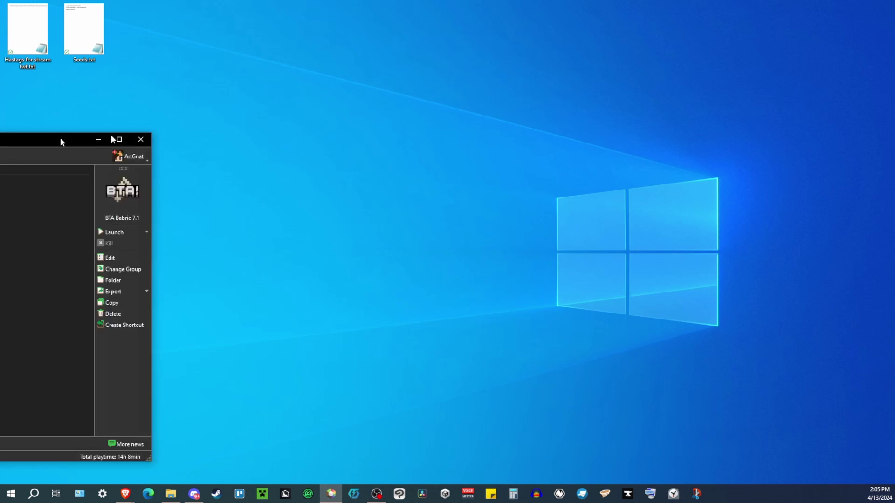
drag(60, 138, 579, 82)
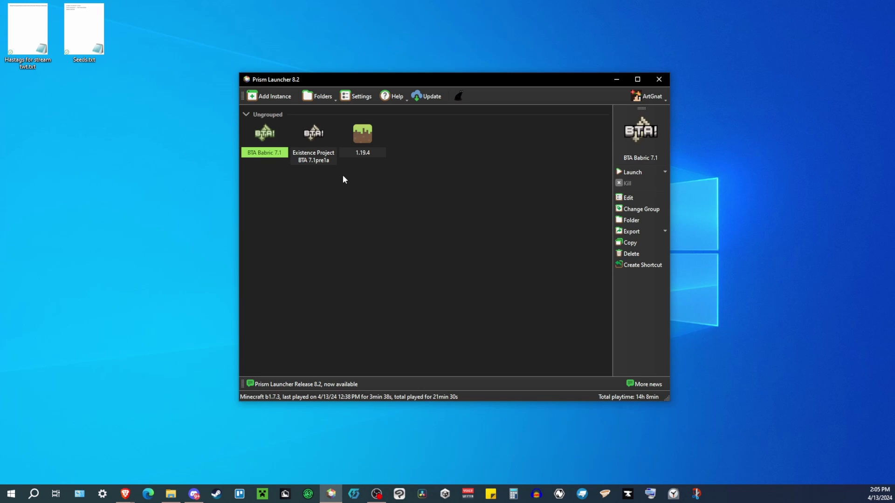
click(313, 146)
click(366, 138)
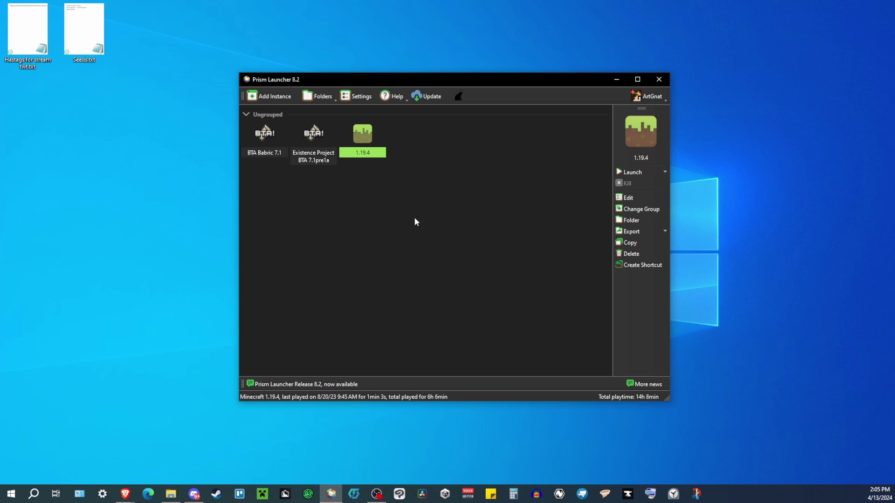
click(264, 133)
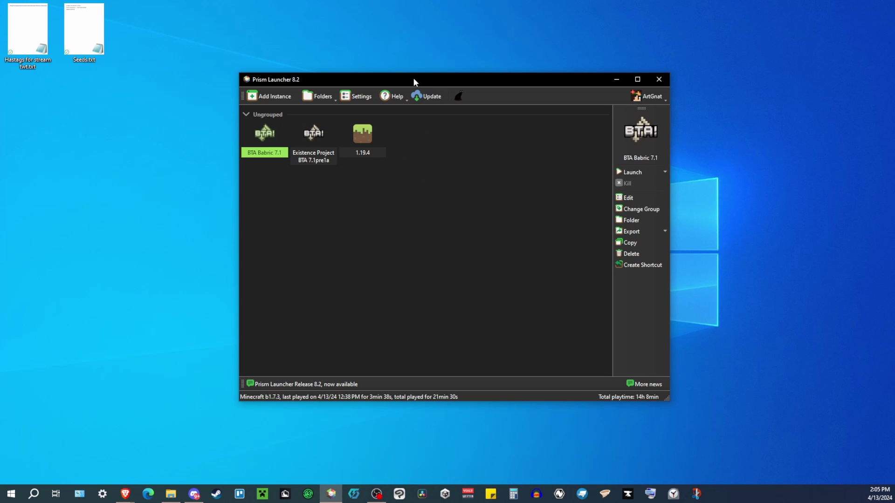
drag(413, 79, 552, 66)
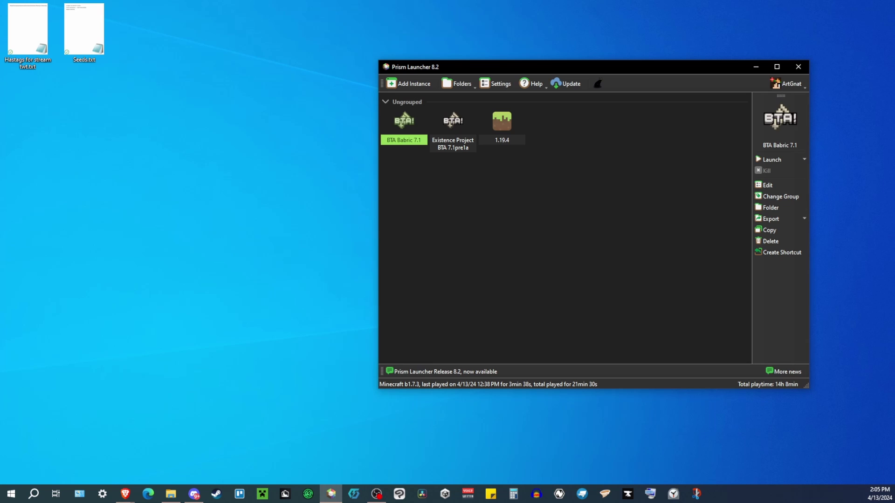
drag(0, 186, 440, 223)
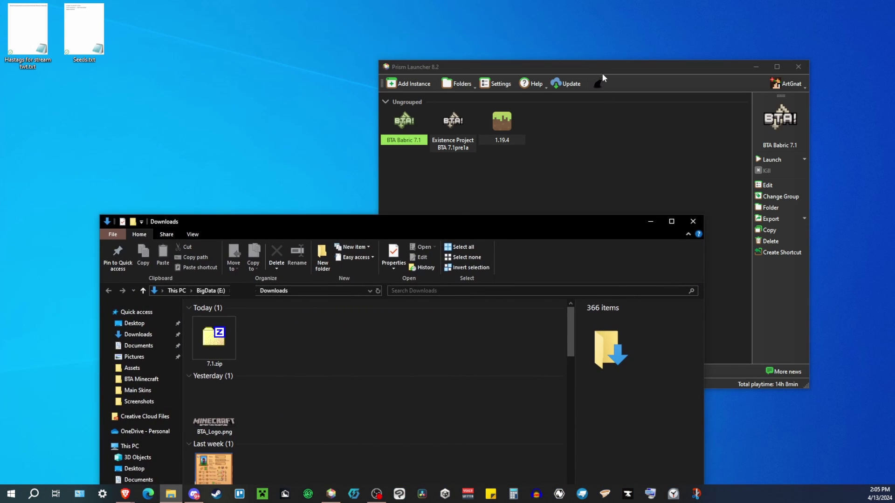
Drop 7.1.zip onto Prism Launcher and name the imported instance 'Super Cool BTA'
drag(602, 73, 634, 60)
drag(214, 339, 545, 210)
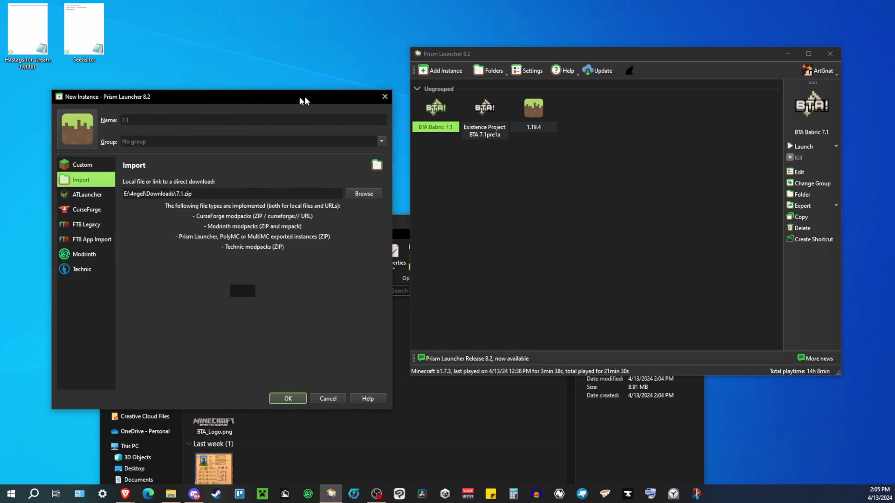
drag(296, 96, 510, 110)
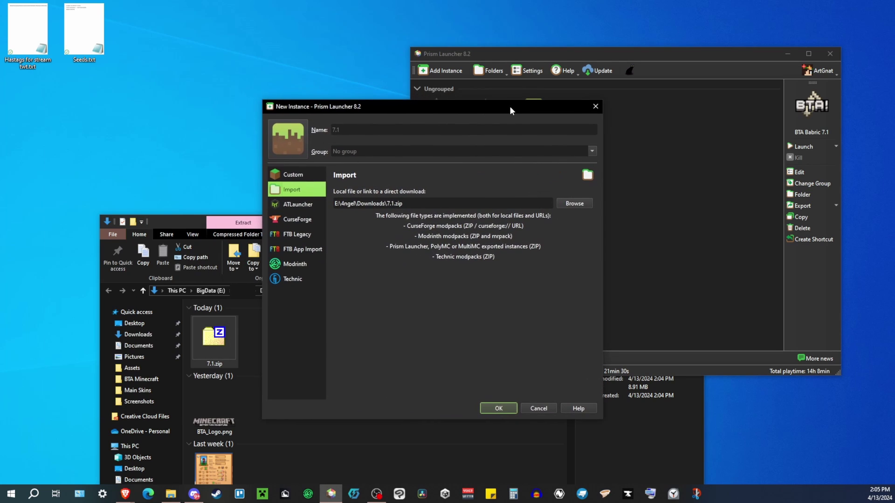
click(356, 126)
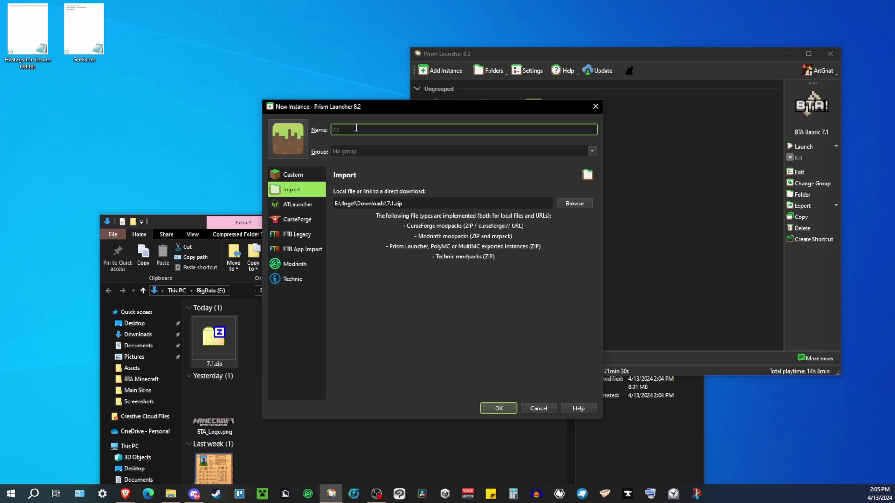
text(Super Cool BTA)
Confirm the Super Cool BTA import, then check and close the toolbar's accounts list
click(506, 407)
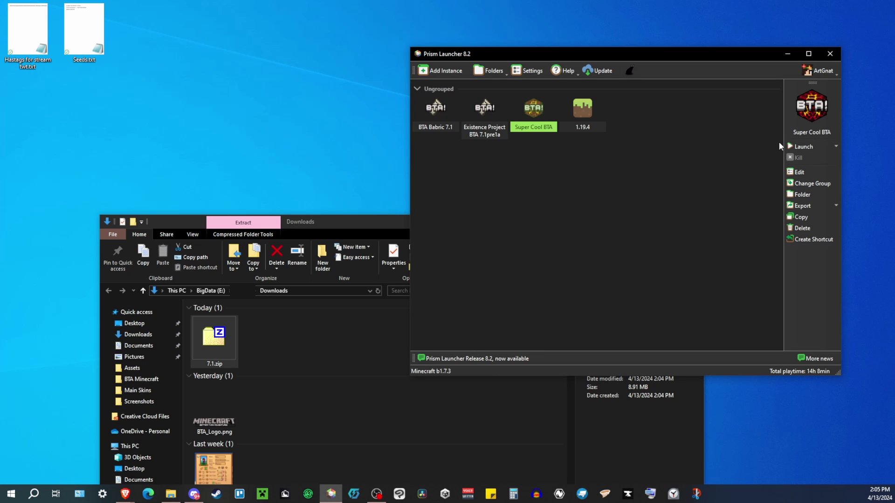
drag(689, 63, 622, 87)
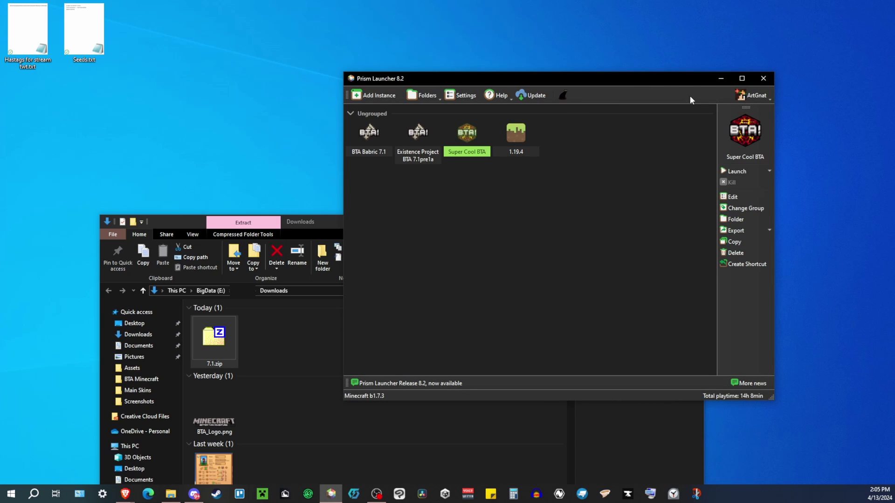
click(754, 95)
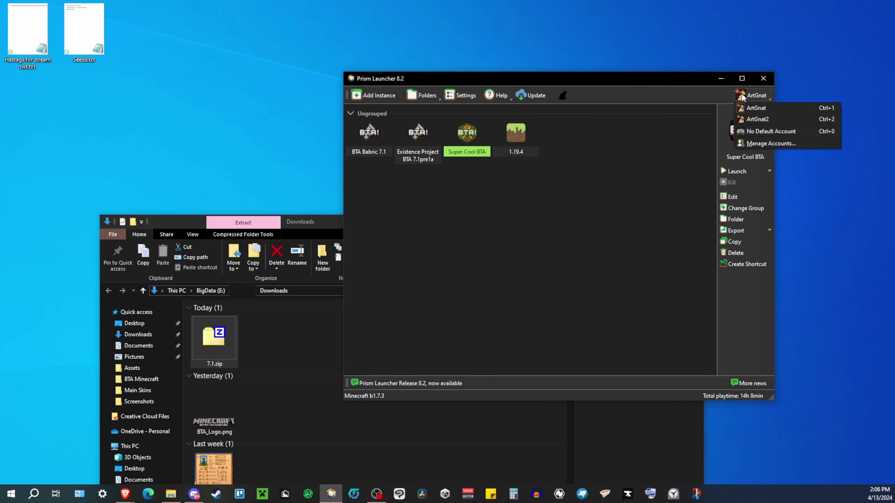
click(768, 110)
drag(632, 78, 650, 71)
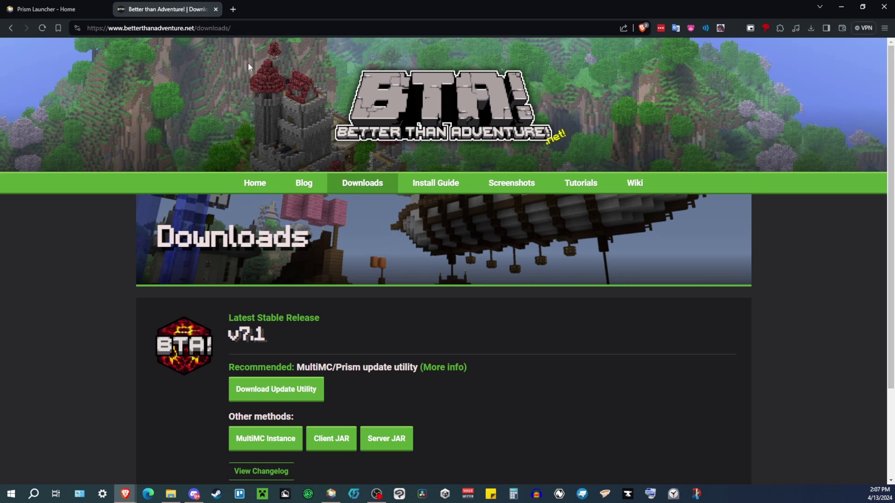
Visit the Home page, return to Downloads, and follow the footer's Discord invite link
click(256, 185)
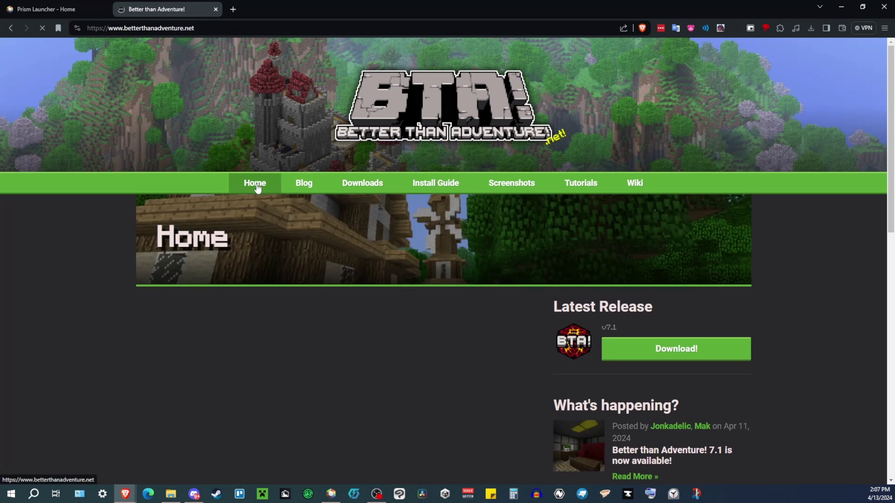
scroll(124, 289, down, 10)
scroll(139, 287, up, 7)
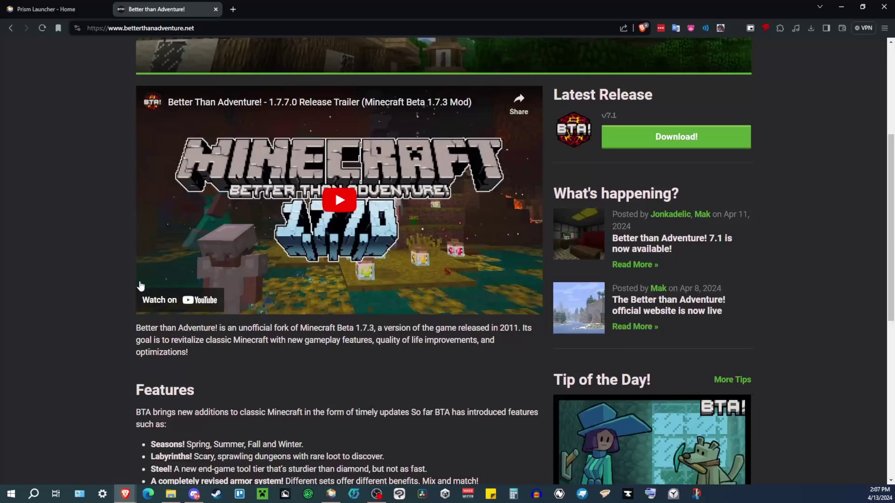
scroll(139, 286, up, 5)
click(360, 182)
scroll(107, 294, down, 3)
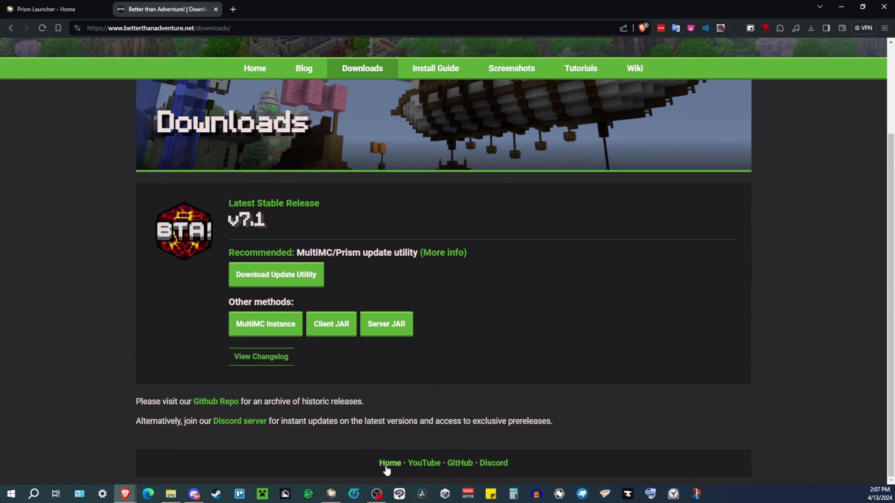
click(496, 465)
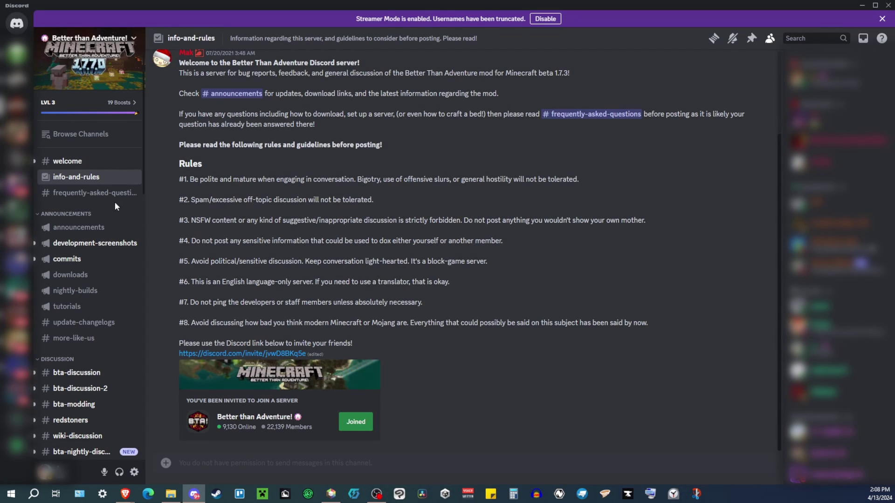
Scroll the Better than Adventure channel list and open the mods-and-community-downloads forum
scroll(112, 201, down, 5)
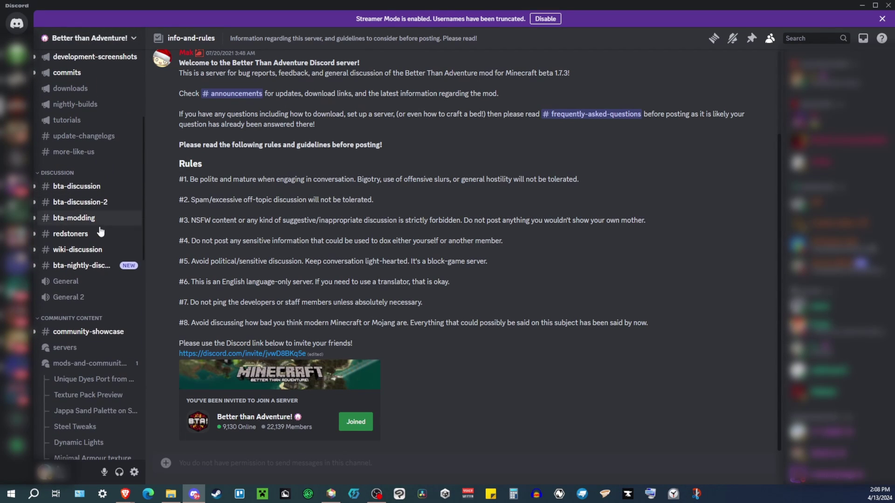
scroll(75, 303, down, 5)
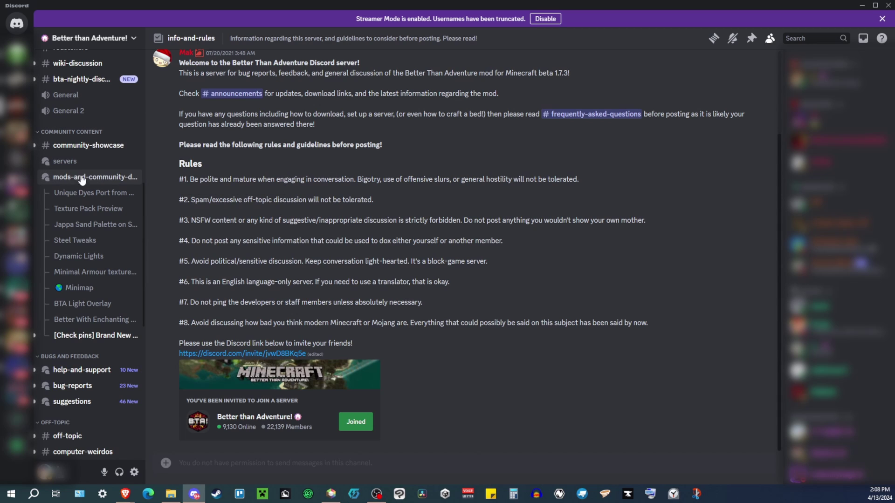
mouse_move(81, 184)
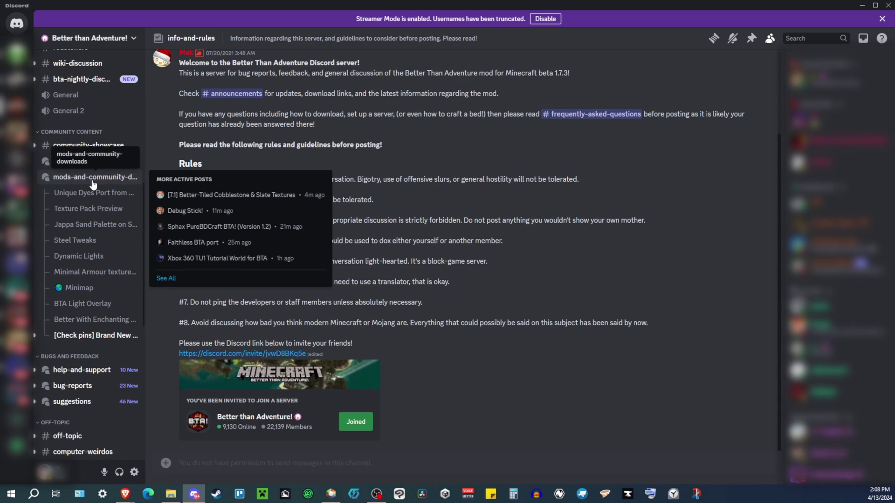
click(93, 182)
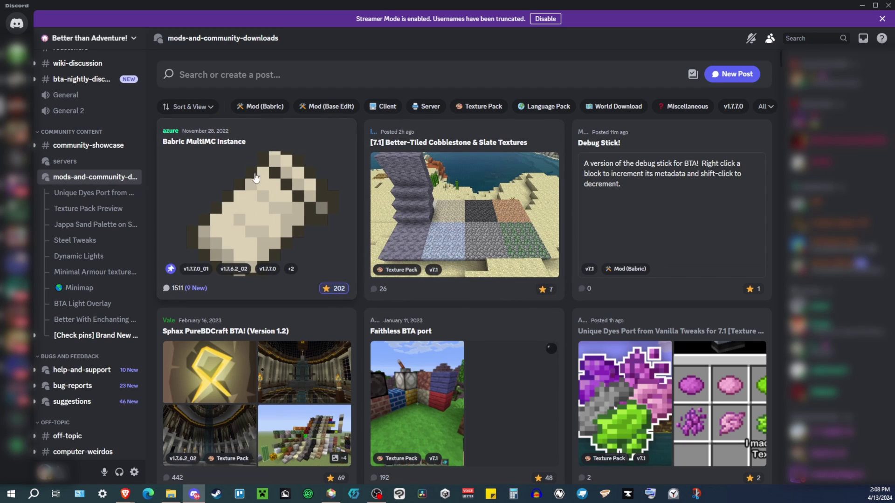
Open the Babric MultiMC Instance post, scroll to its first message, and follow the babric-instance-repo releases link
click(316, 167)
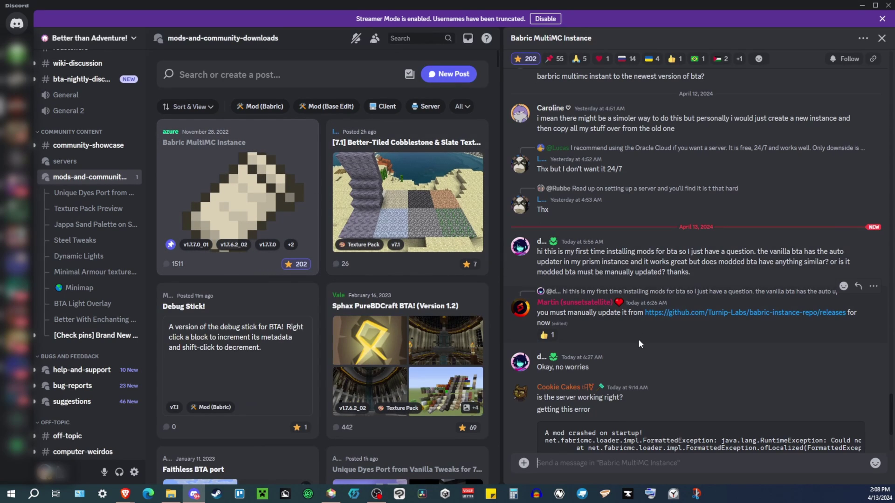
scroll(638, 340, up, 2)
scroll(638, 333, down, 6)
scroll(639, 333, up, 9)
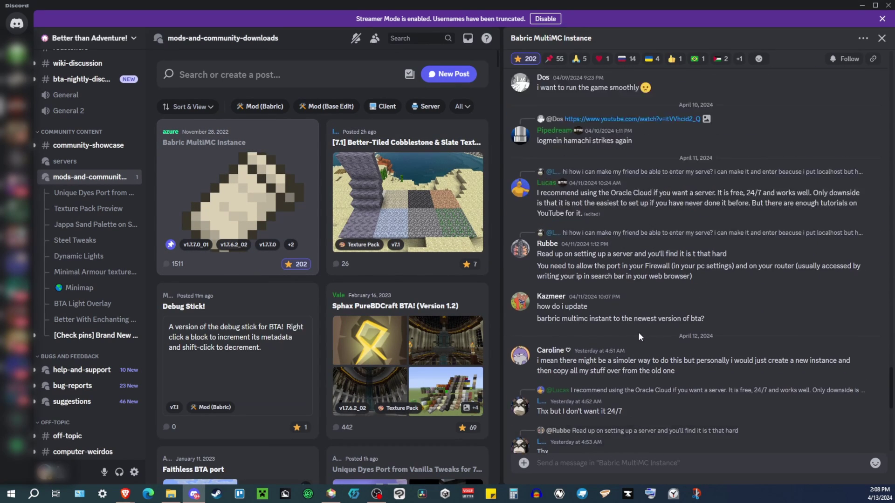
scroll(639, 333, up, 10)
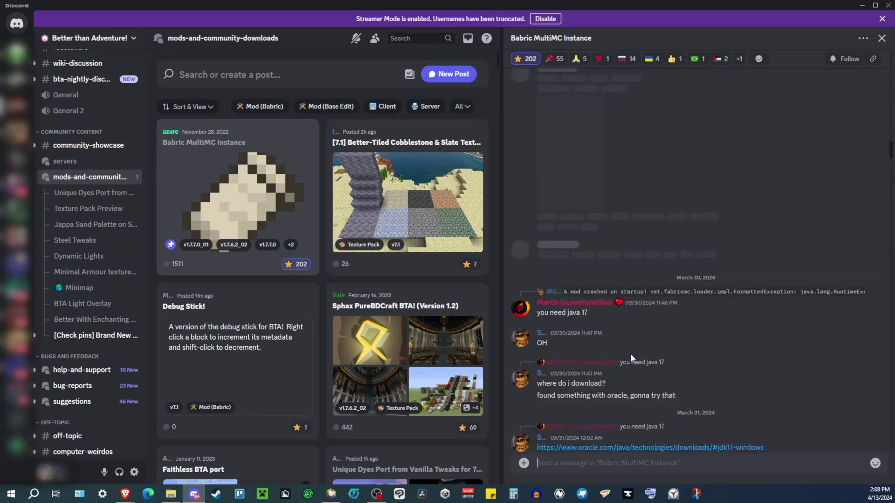
scroll(630, 358, up, 10)
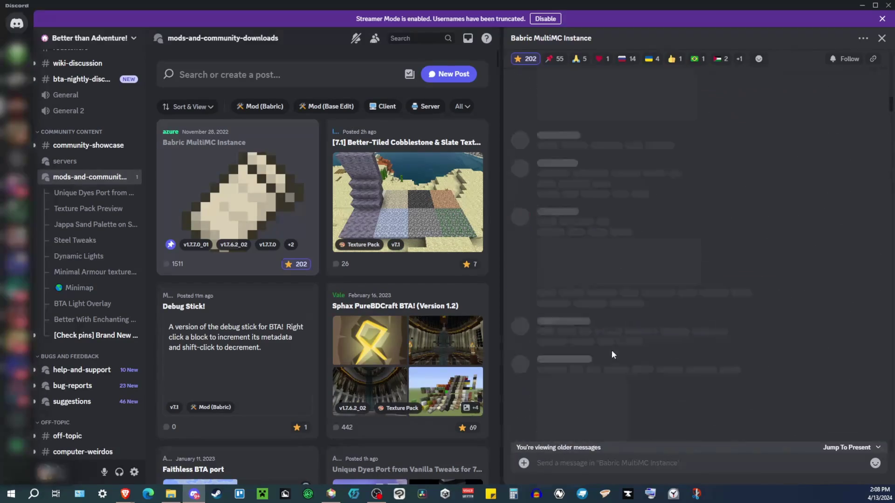
scroll(620, 349, up, 10)
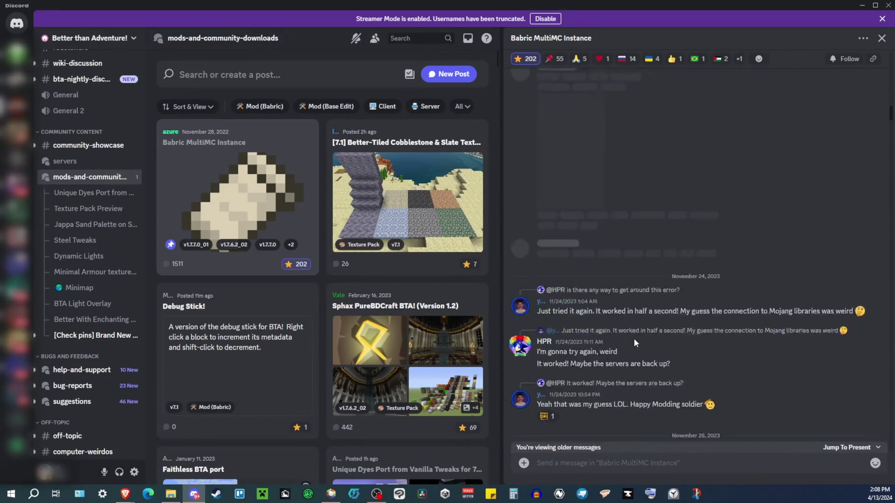
scroll(634, 342, up, 5)
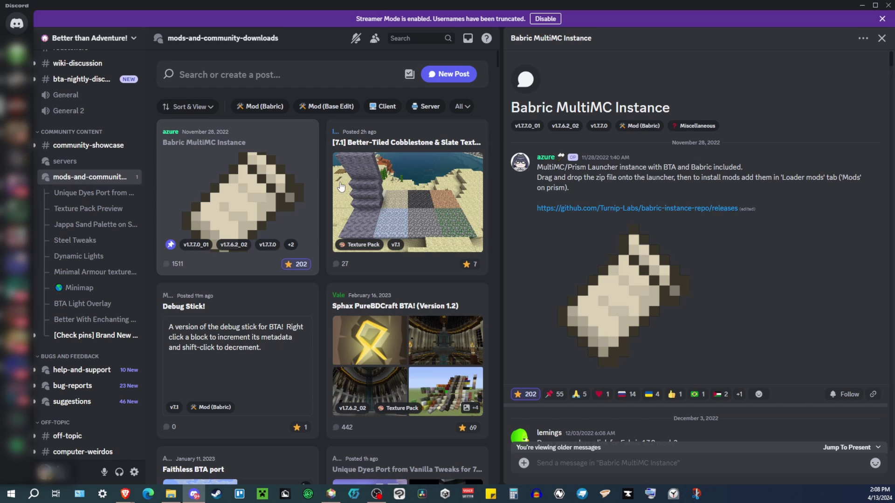
click(585, 208)
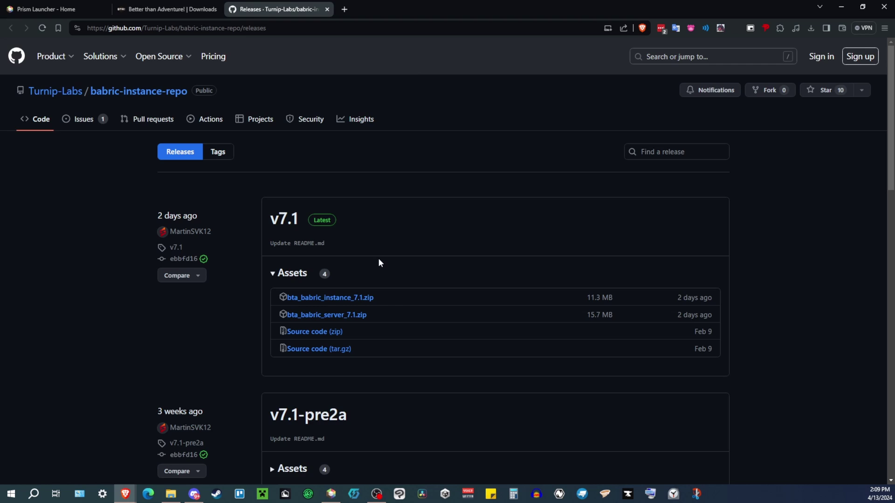
Find the v7.1 Assets on the releases page and save bta_babric_instance_7.1.zip to Downloads
scroll(378, 261, down, 2)
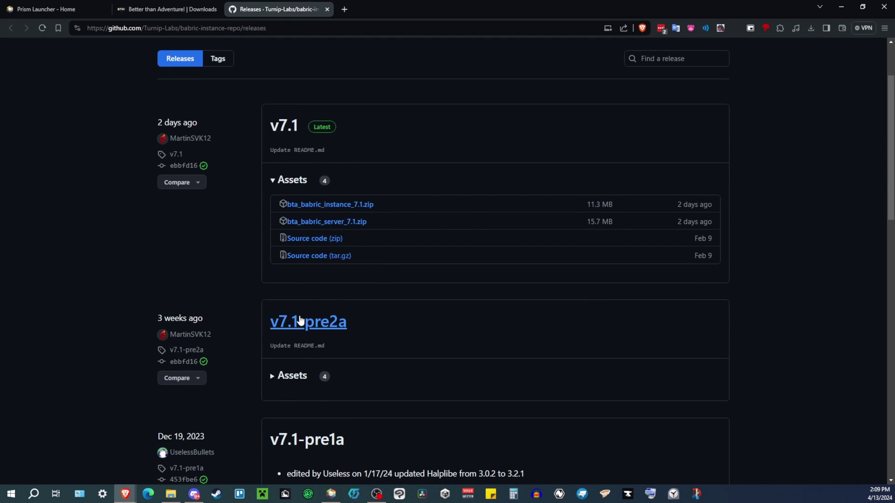
scroll(307, 322, down, 4)
scroll(359, 361, down, 4)
scroll(360, 365, down, 9)
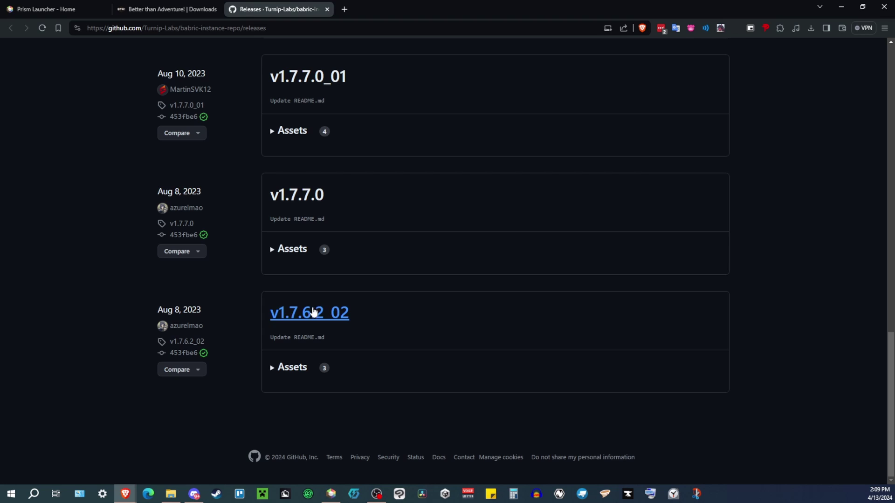
scroll(381, 309, up, 17)
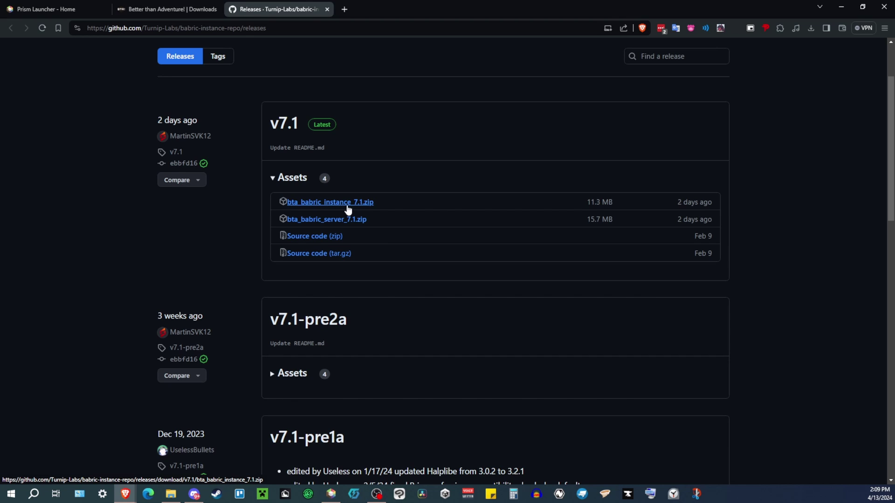
click(335, 202)
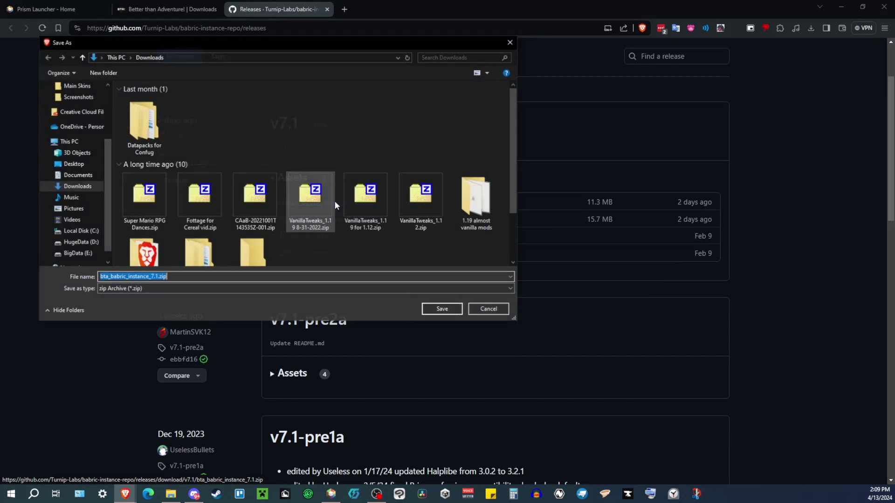
click(433, 311)
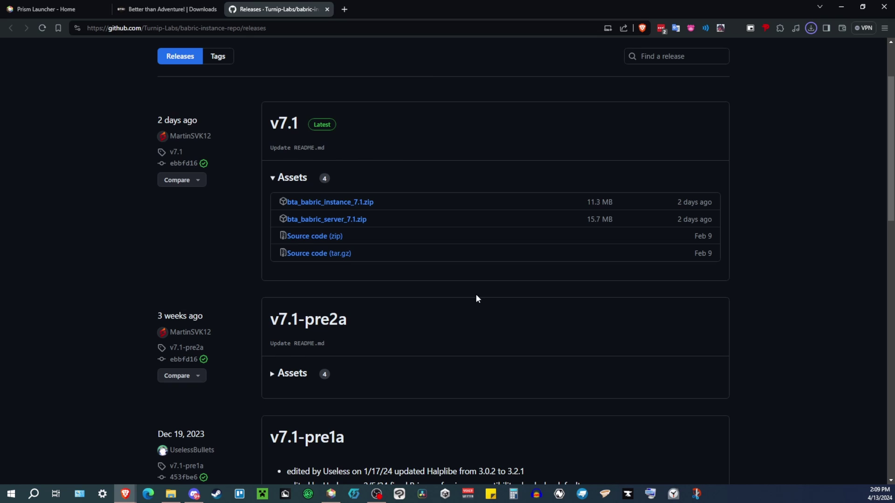
Drag bta_babric_instance_7.1.zip from Downloads onto Prism Launcher and import it as 'ardhsfgjhfwehg'
click(125, 493)
click(171, 493)
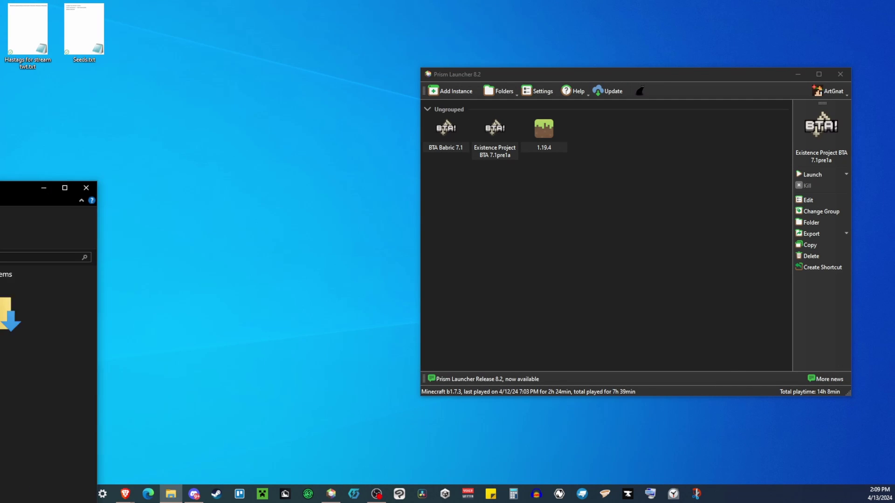
drag(404, 177, 480, 190)
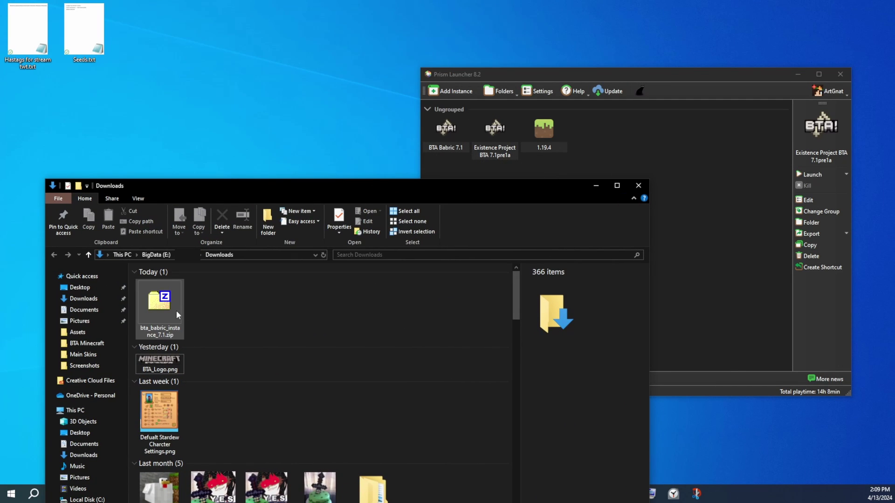
drag(165, 317, 692, 155)
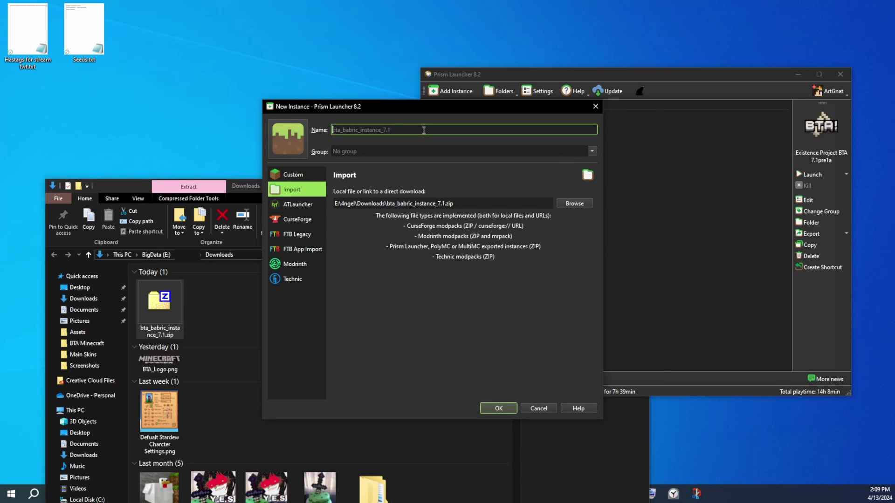
text(ardhsfgjhfwehg)
click(497, 408)
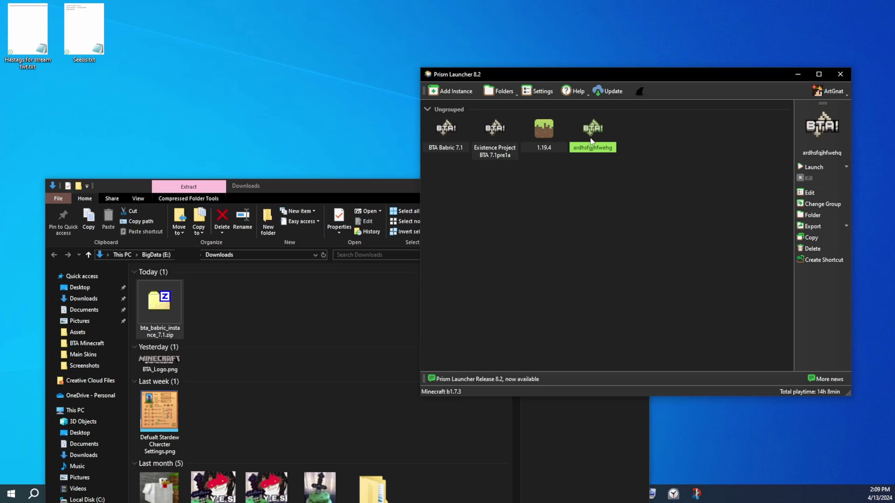
Open the instance's .minecraft/mods folder and confirm halplibe-3.5.2.jar and modmenu-bta-2.0.5.jar are there
click(820, 215)
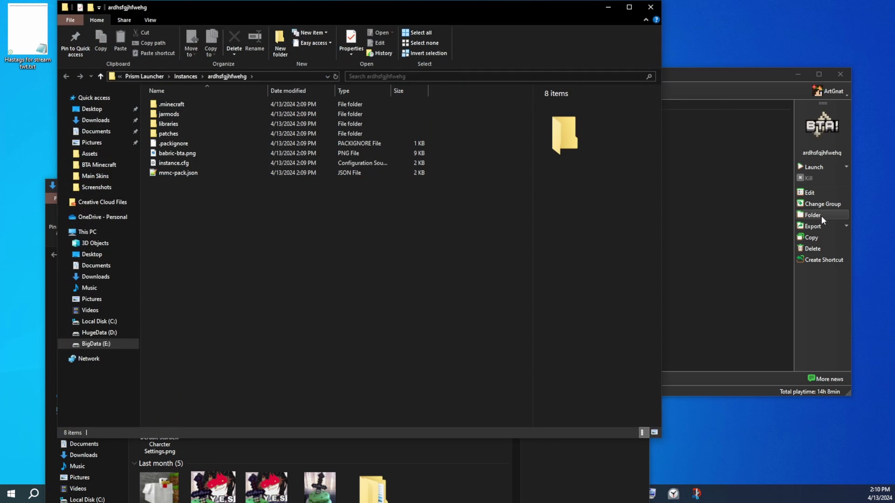
double_click(214, 107)
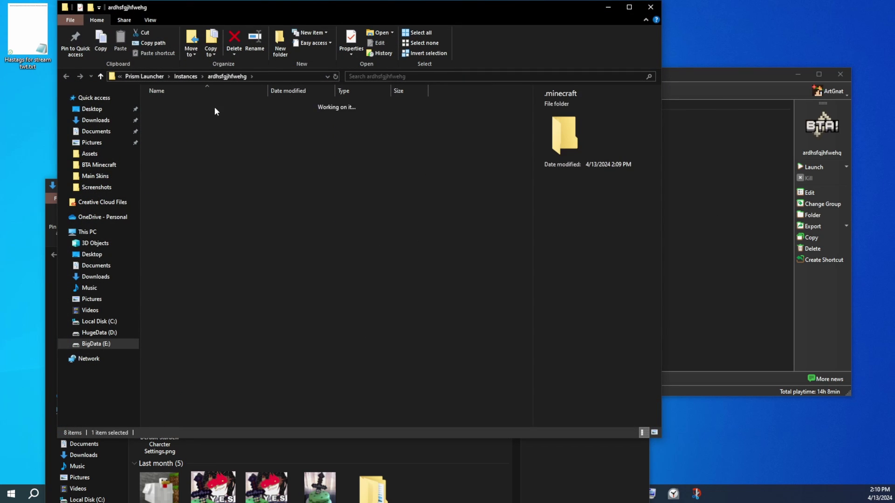
double_click(215, 108)
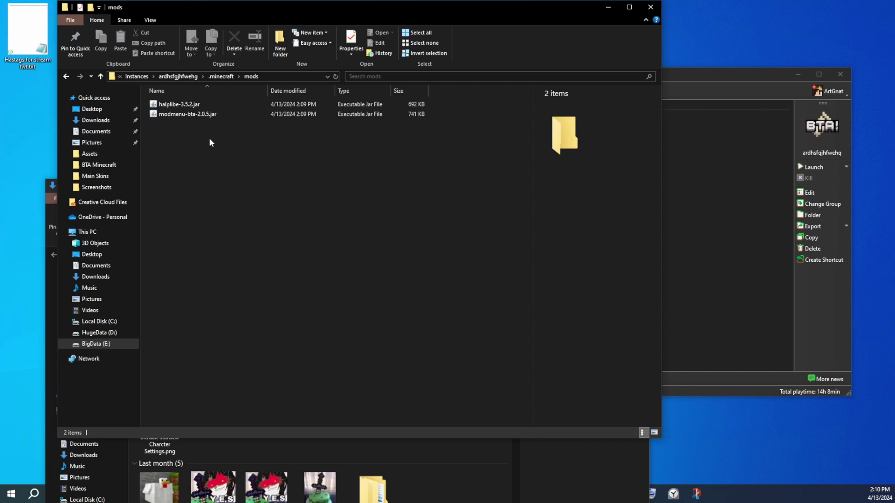
click(177, 104)
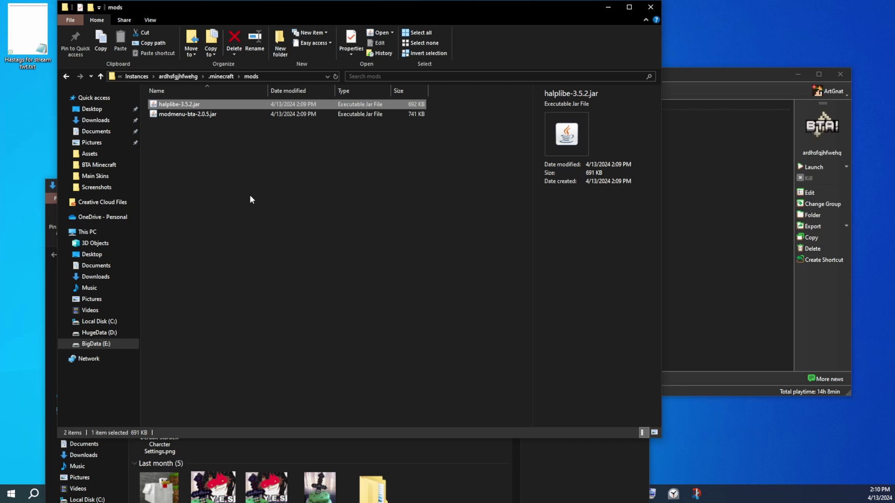
click(191, 117)
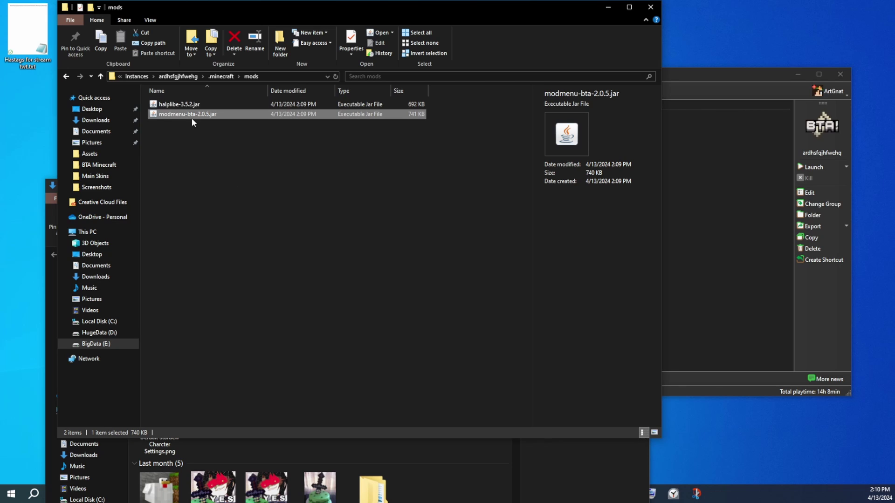
click(218, 175)
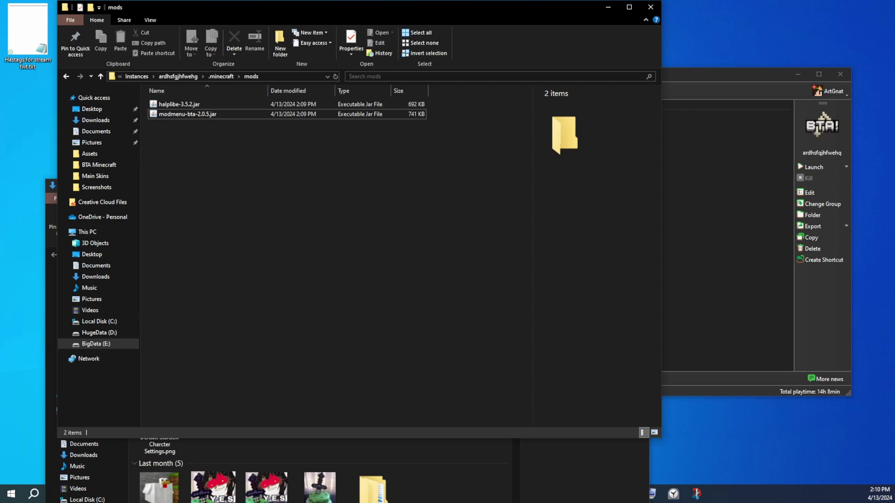
key(alt+Tab)
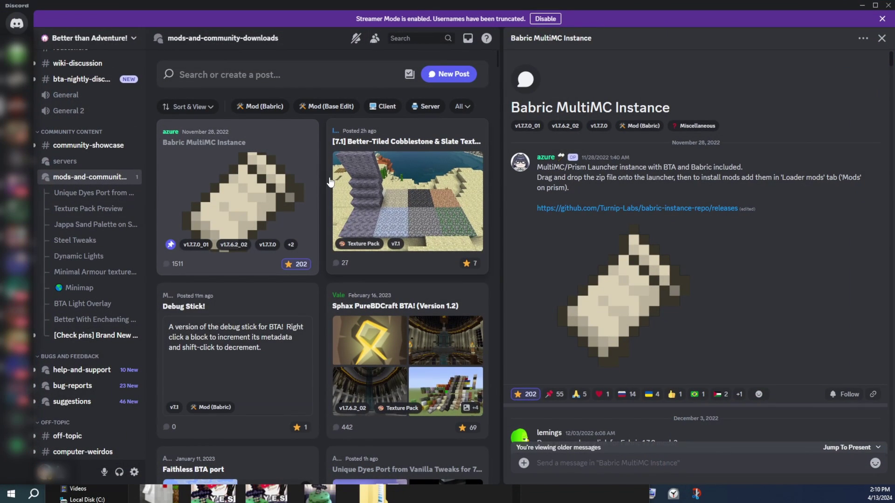
Close the Babric MultiMC Instance post and filter the forum to the Mod (Babric) tag
click(881, 38)
scroll(404, 394, down, 5)
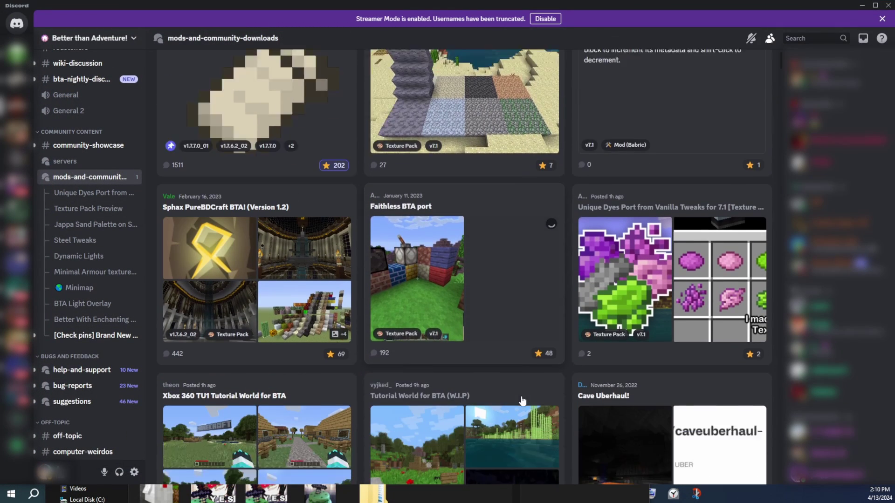
scroll(404, 394, up, 5)
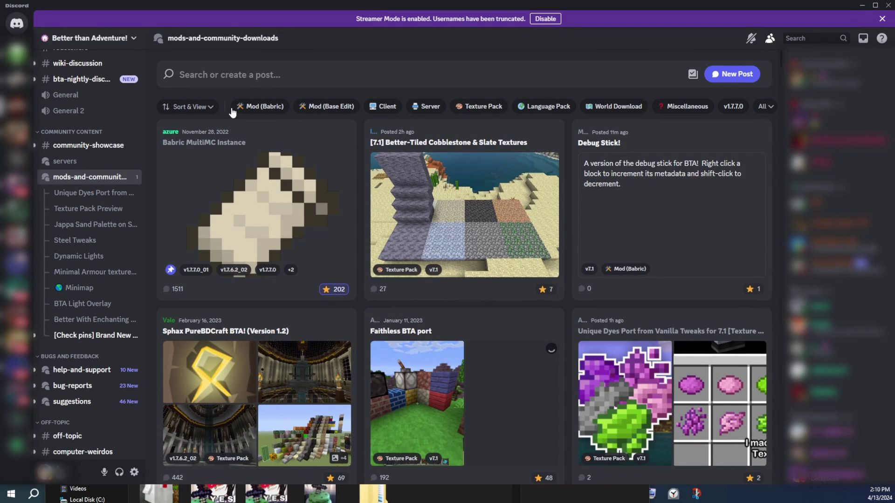
click(251, 111)
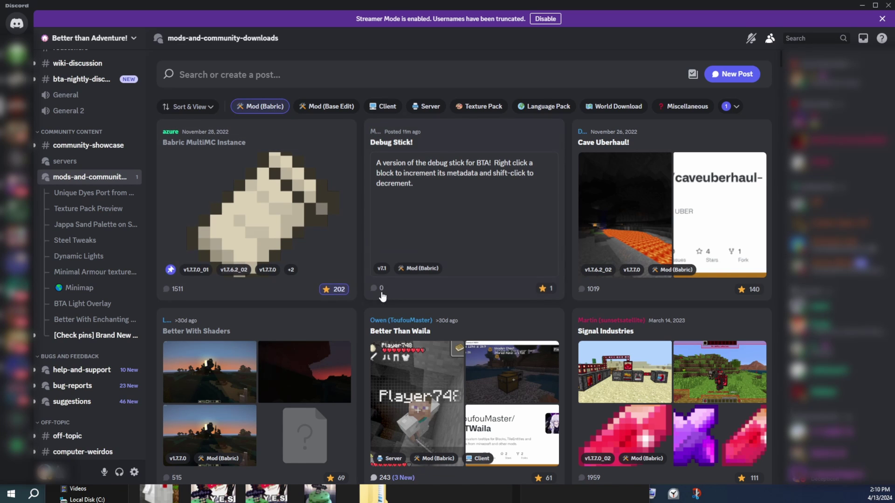
scroll(521, 334, down, 7)
scroll(521, 335, up, 4)
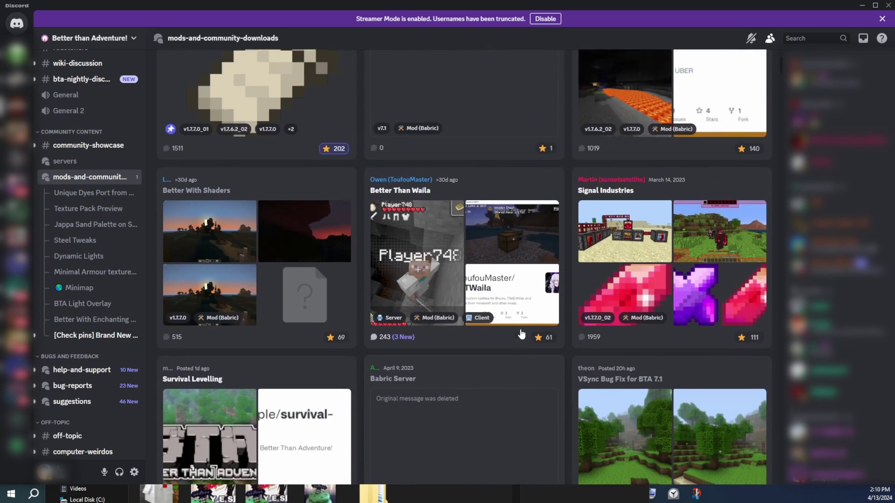
scroll(517, 335, down, 11)
scroll(499, 339, up, 3)
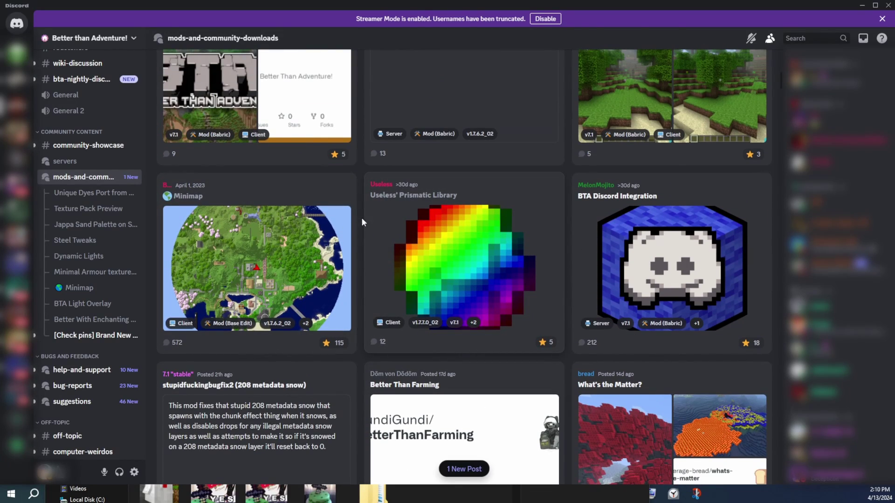
Browse the Minimap post, then open the BTA Light Overlay post
click(225, 199)
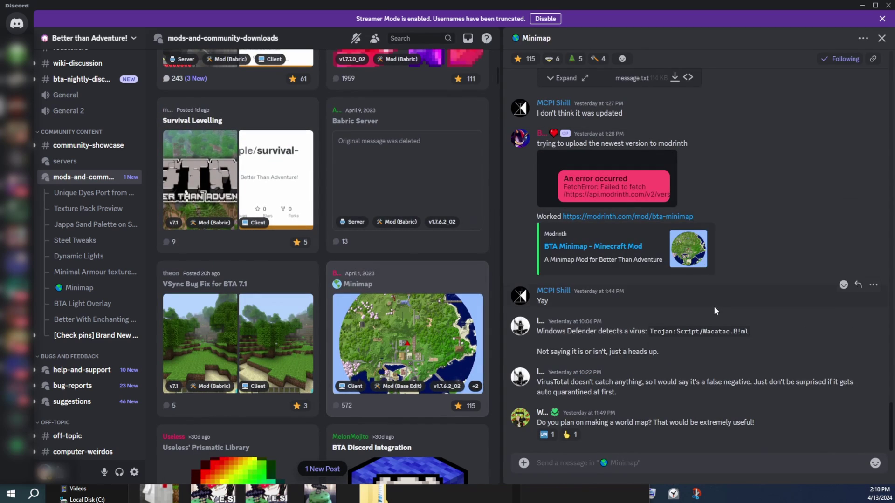
scroll(712, 329, up, 10)
scroll(712, 332, down, 8)
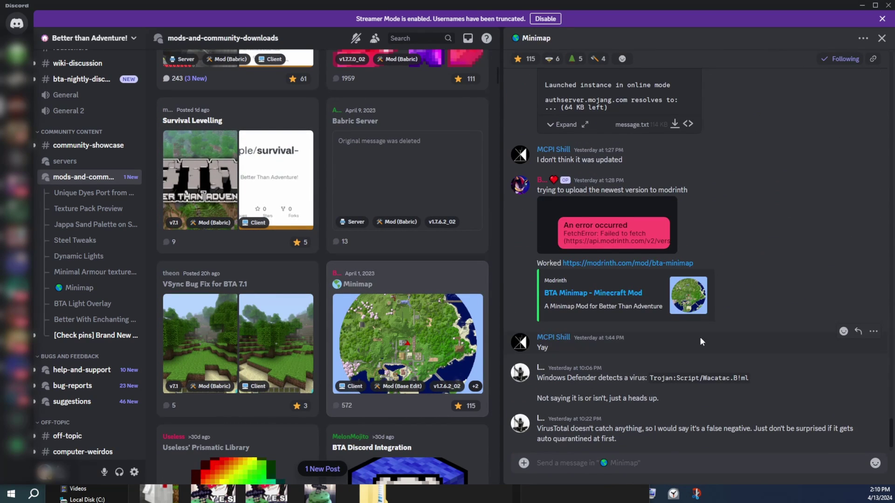
click(82, 303)
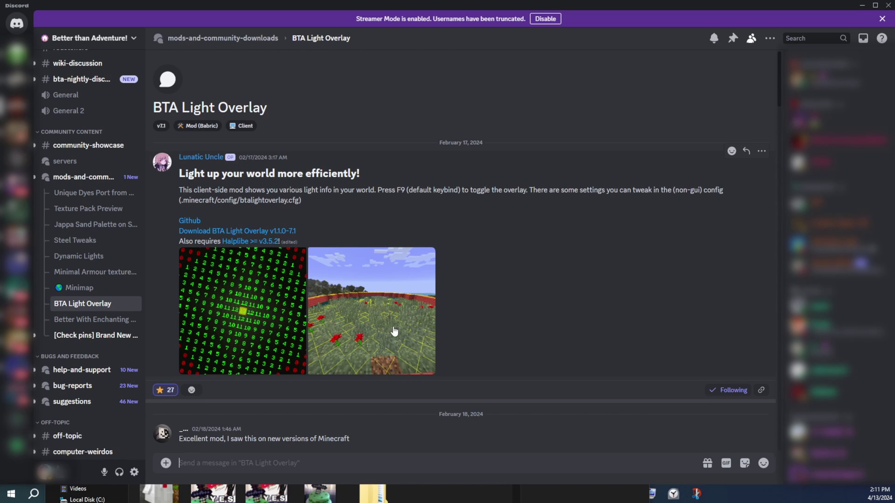
Open the Resourceful mod post and follow its Modrinth download link for version 1.3.0
key(Escape)
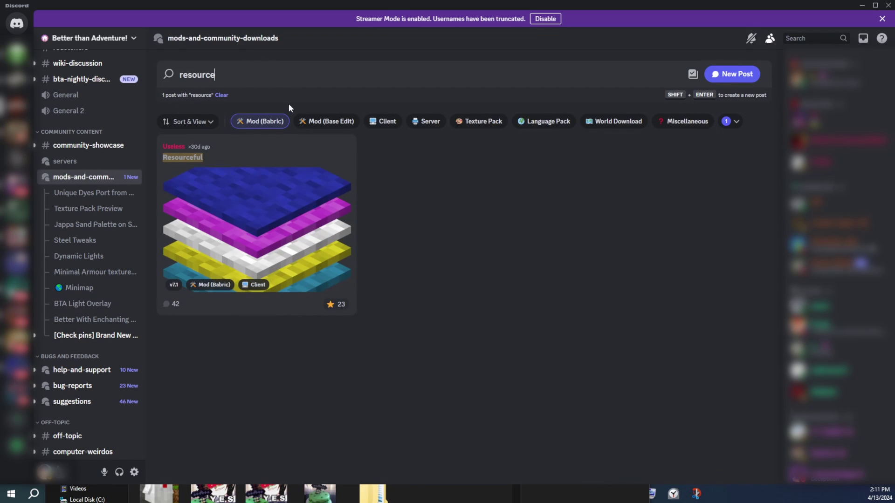
click(245, 160)
scroll(705, 251, up, 10)
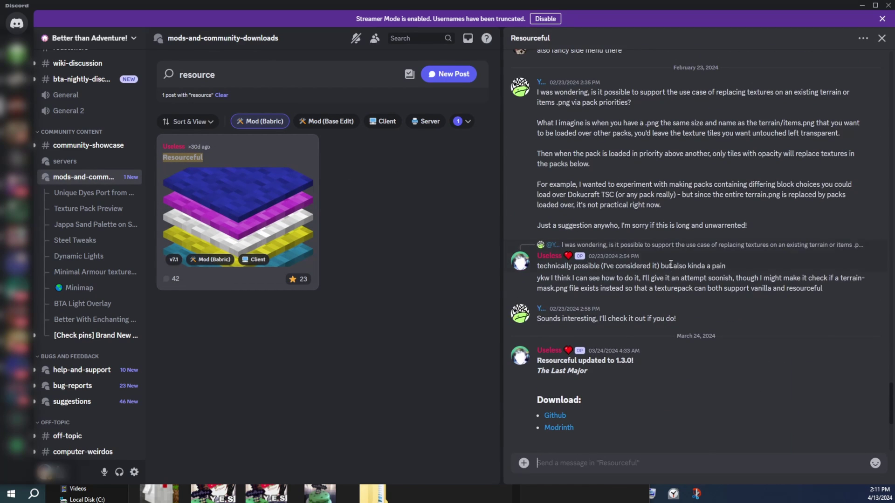
scroll(665, 286, down, 10)
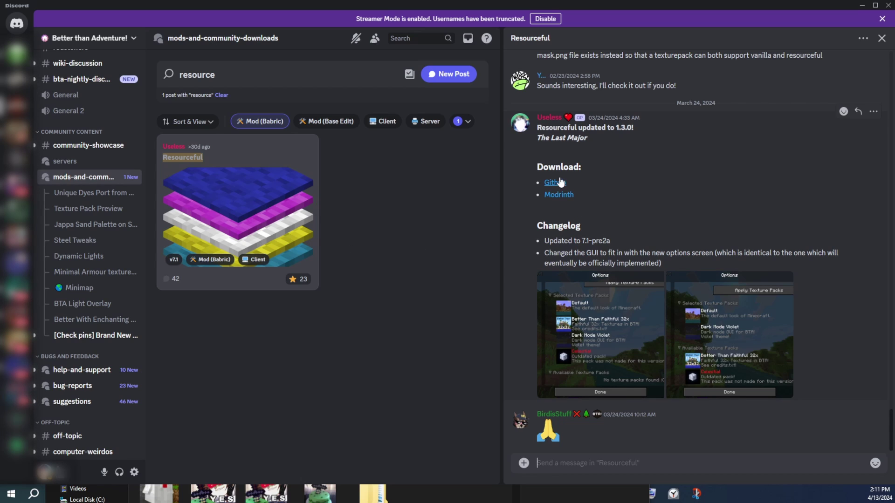
click(558, 195)
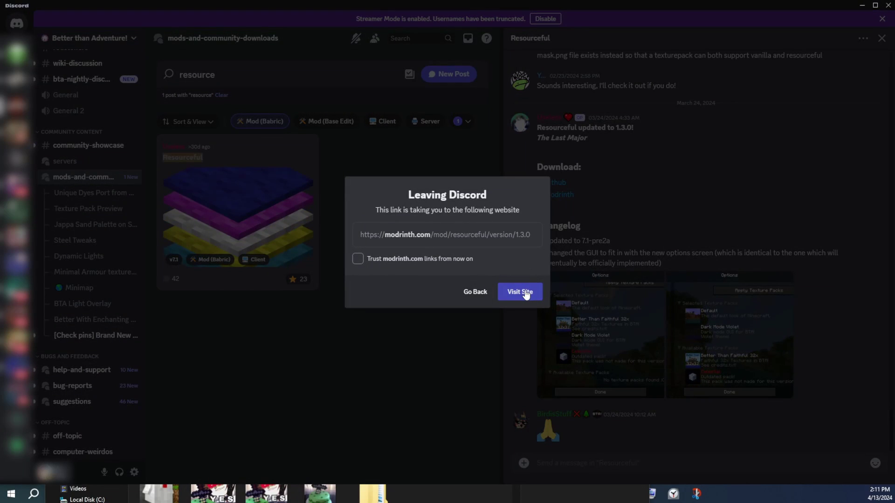
Go to Modrinth, open Resourceful's Versions list, and save resourceful-1.3.0.jar to Downloads
click(524, 292)
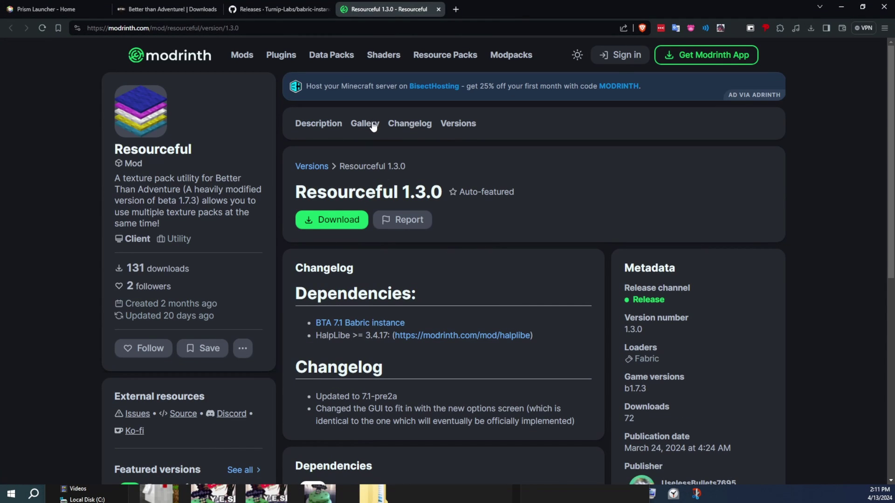
click(461, 128)
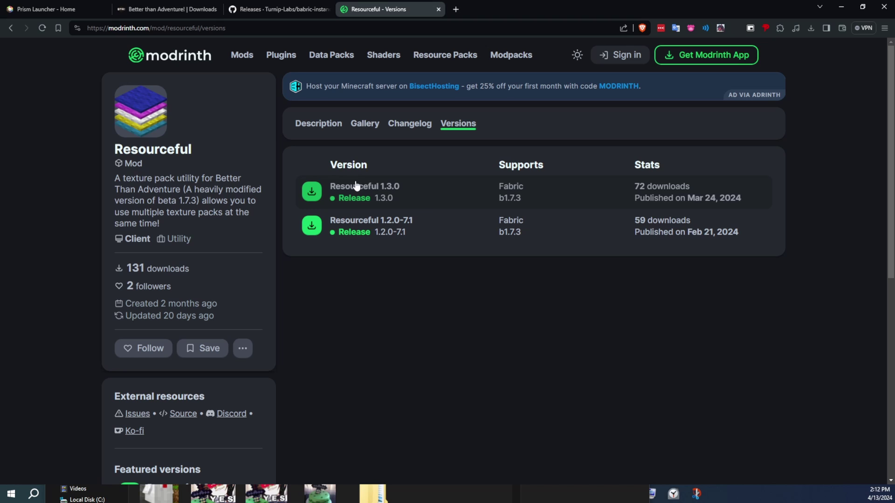
click(315, 194)
click(438, 307)
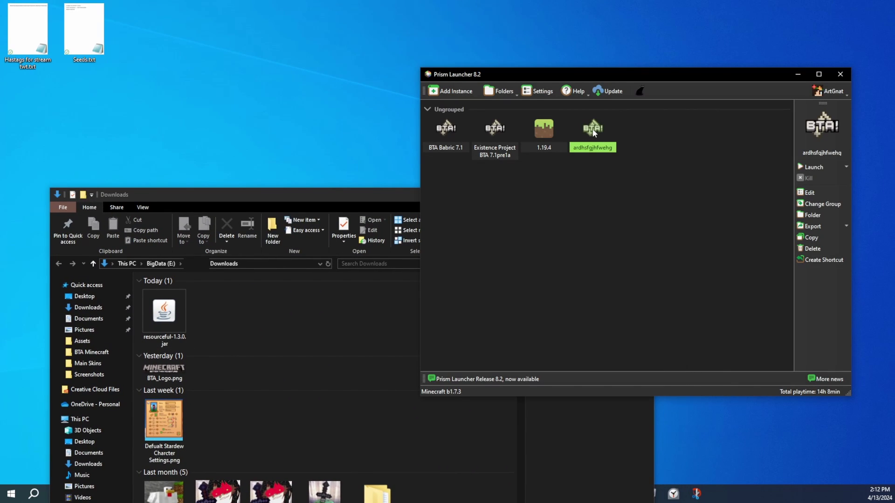
Open the ardhsfgjhfwehg instance's .minecraft/mods folder and drag resourceful-1.3.0.jar into it from Downloads
right_click(594, 133)
click(727, 323)
right_click(586, 134)
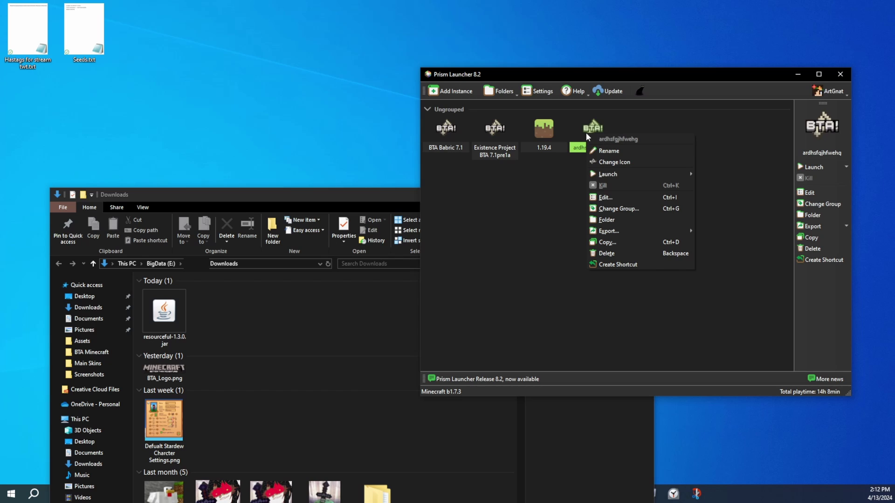
click(611, 225)
double_click(211, 103)
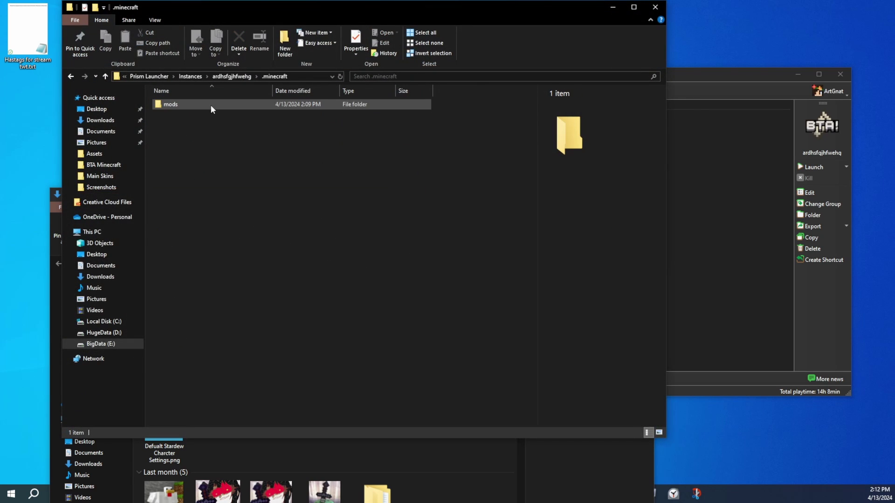
double_click(211, 104)
drag(320, 10, 569, 229)
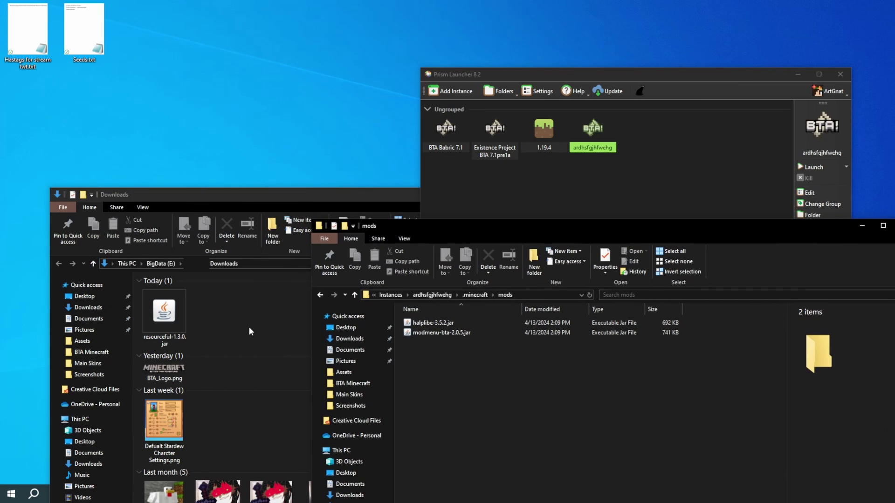
drag(164, 316, 480, 423)
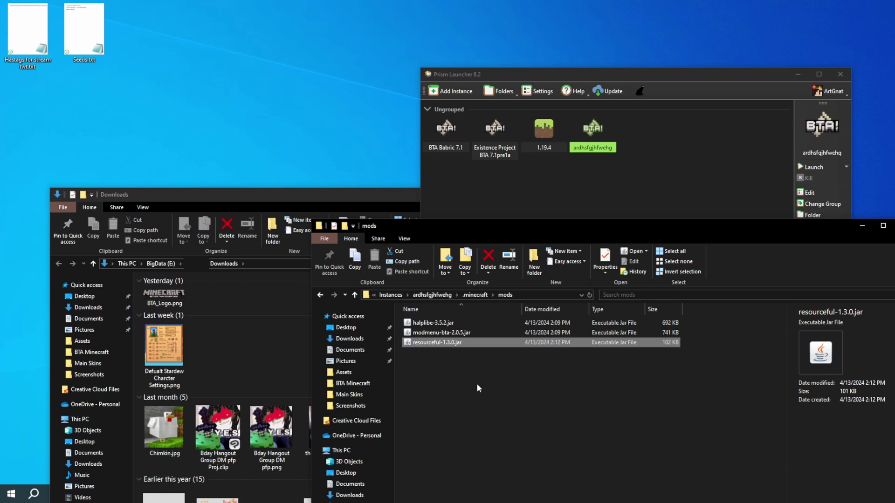
key(alt+F4)
right_click(593, 133)
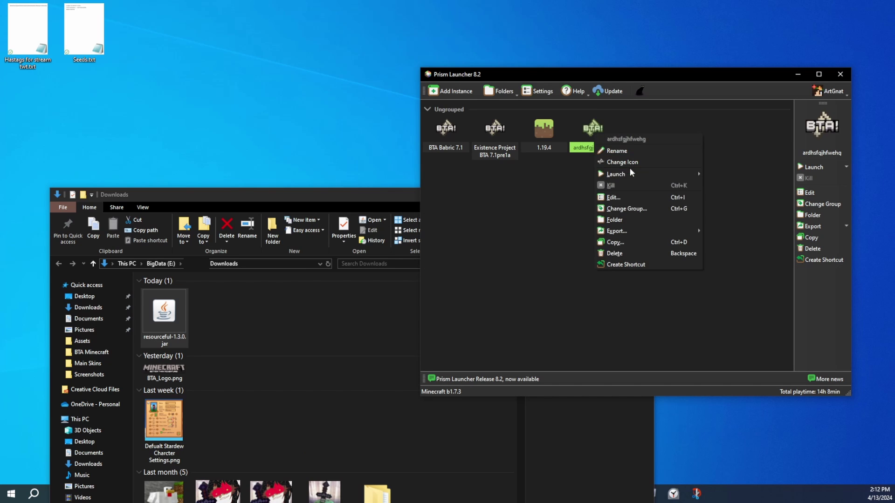
In the ardhsfgjhfwehg edit window's Mods list, confirm Resourceful 1.3.0 appears beside HalpLibe and Mod Menu
click(614, 197)
drag(573, 115, 590, 116)
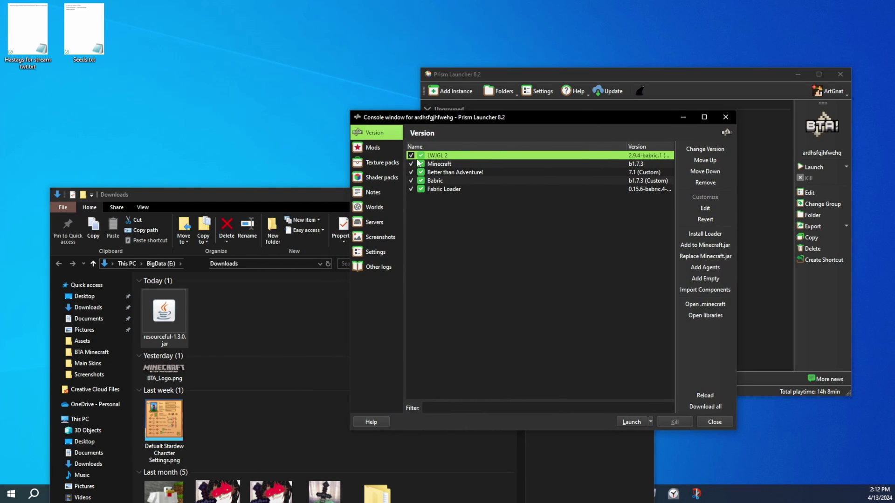
click(371, 149)
drag(164, 310, 525, 261)
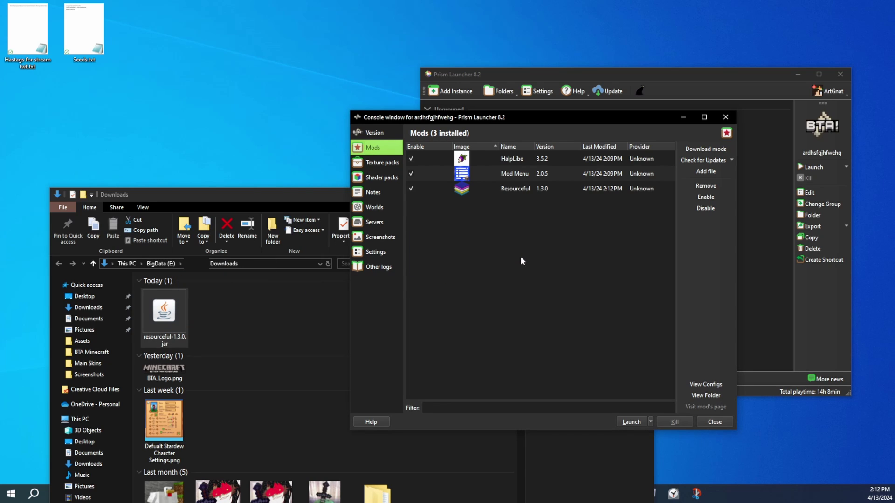
click(411, 189)
click(454, 243)
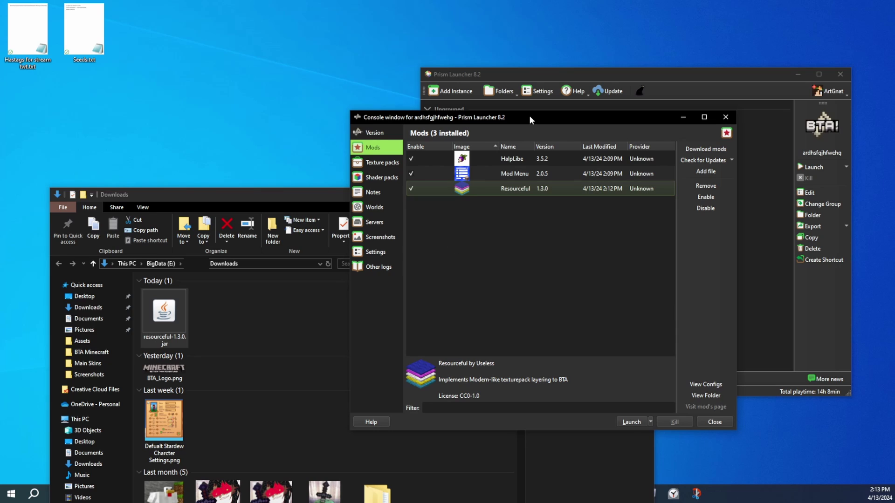
drag(529, 117, 442, 147)
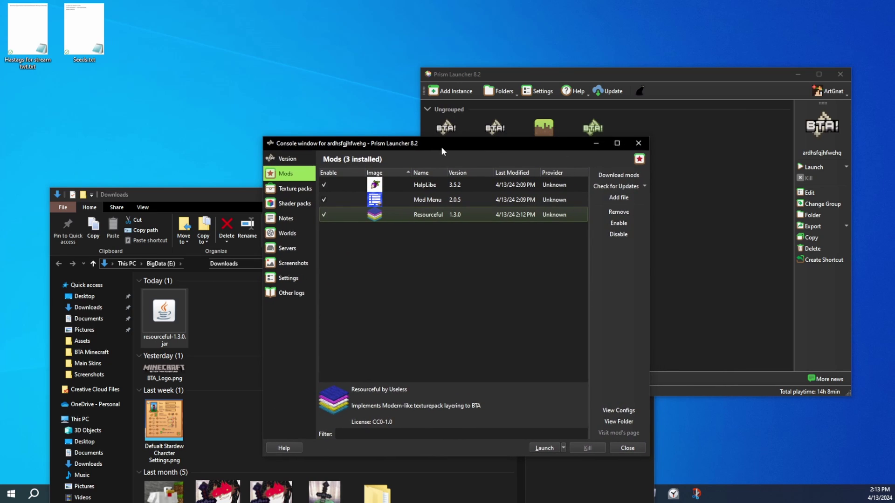